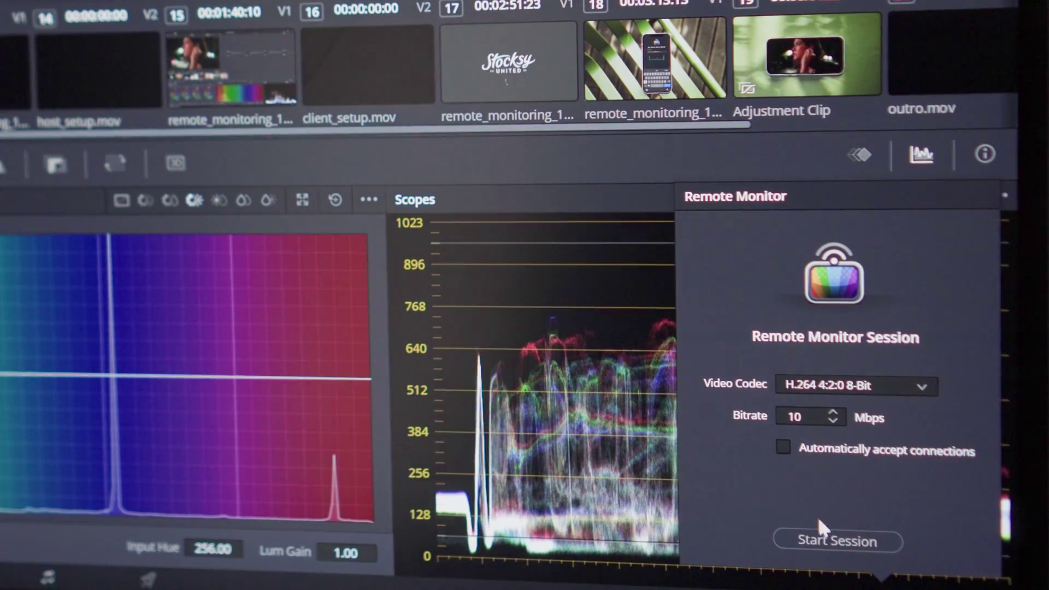
# Start the remote session, then paste the session code on the phone and request to join
pyautogui.click(832, 540)
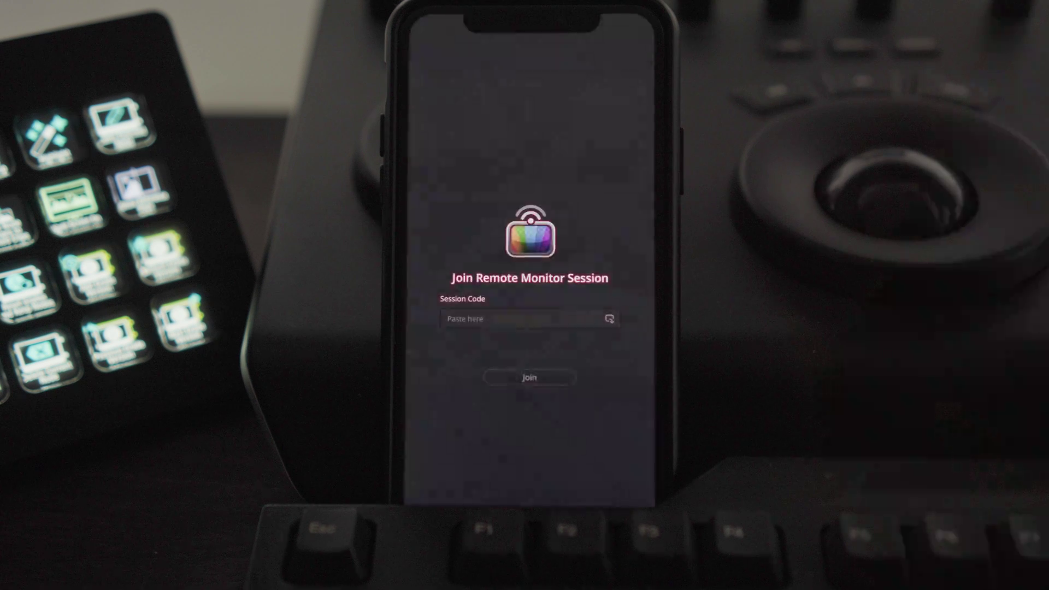
pyautogui.click(611, 319)
pyautogui.click(531, 377)
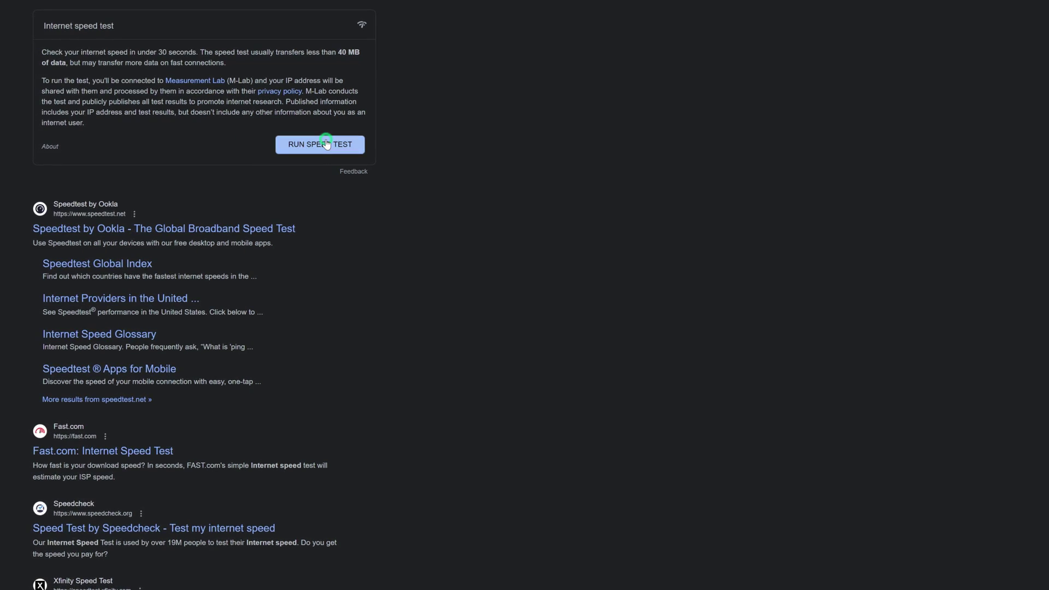
pyautogui.click(325, 144)
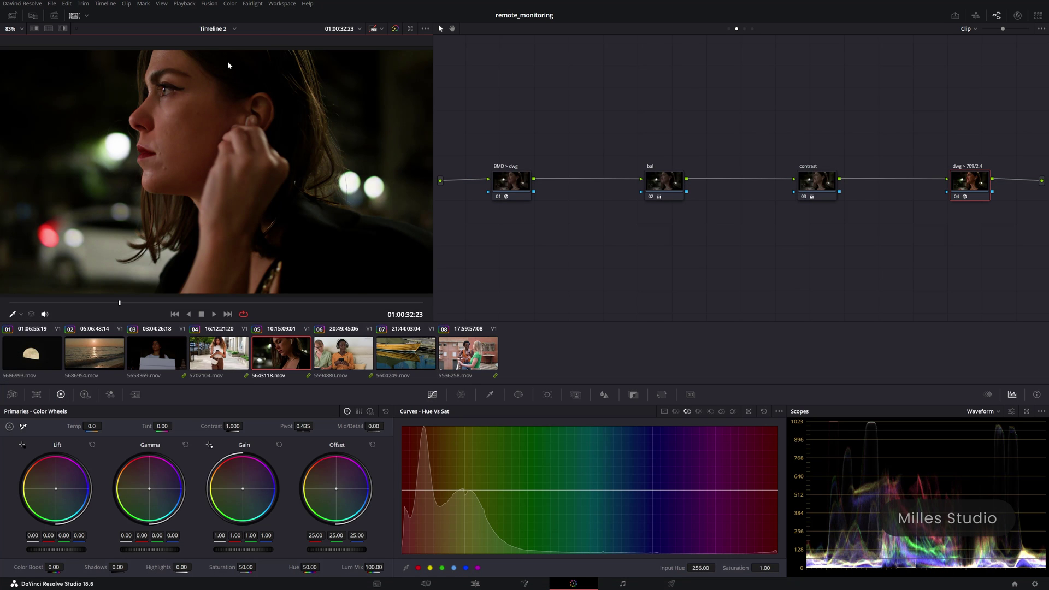
# Enable Workspace > Remote Monitoring, sign in with Blackmagic Cloud credentials, and open Remote Monitor settings
pyautogui.click(283, 3)
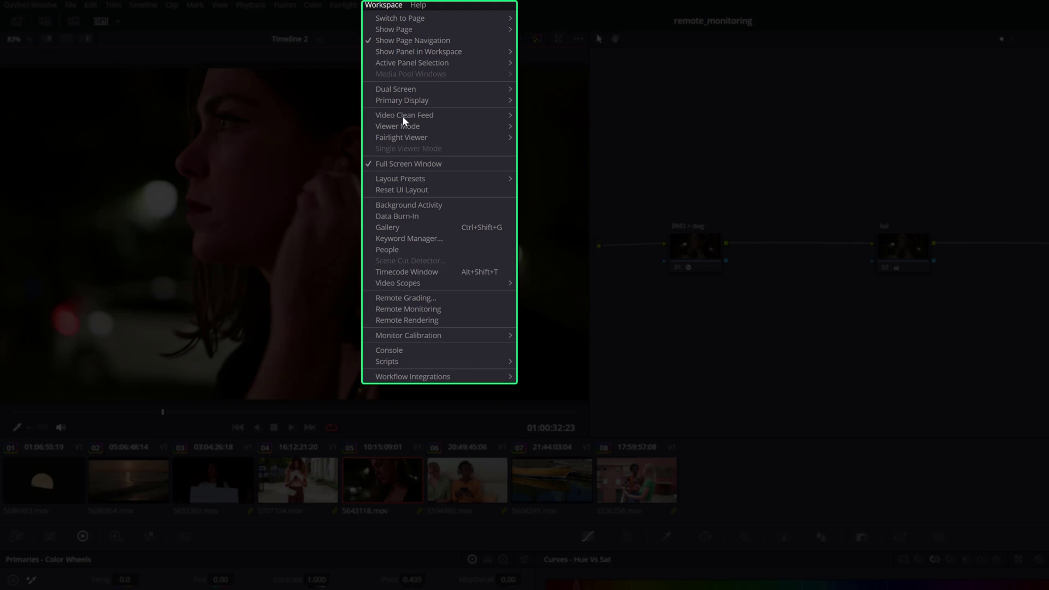
pyautogui.click(422, 309)
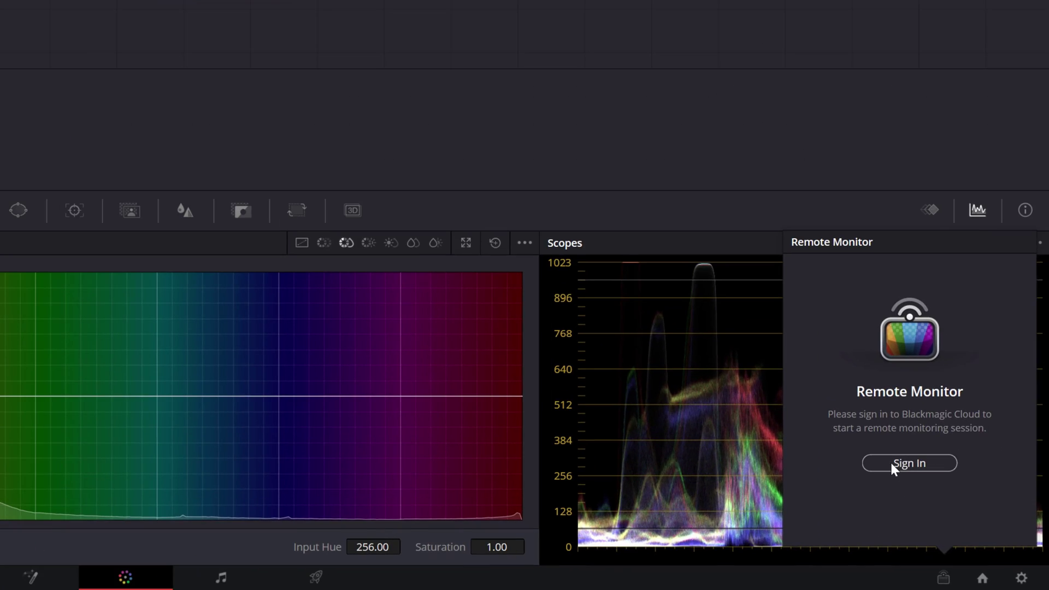
pyautogui.click(890, 465)
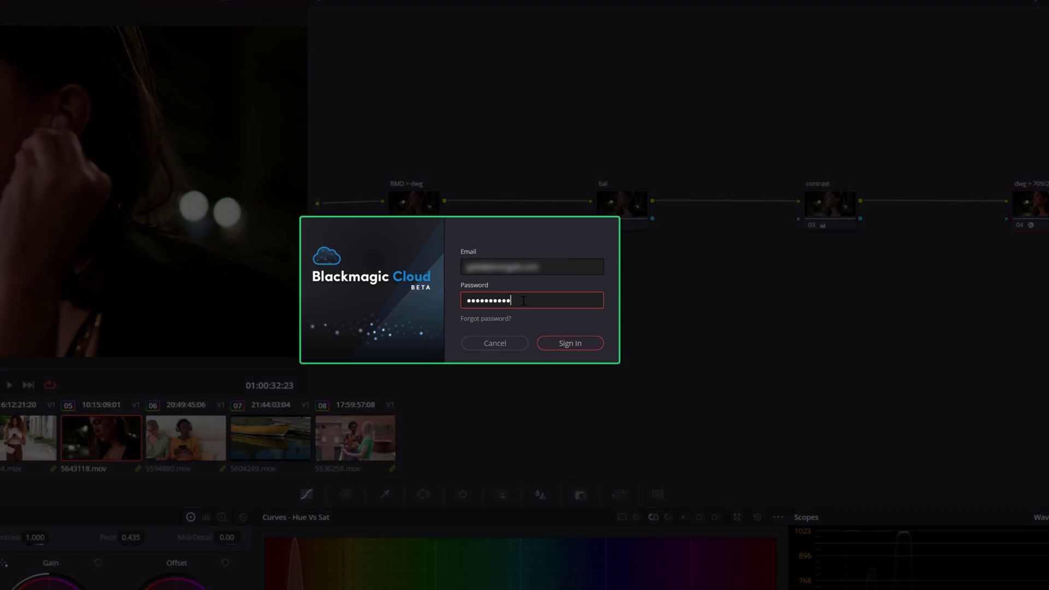
pyautogui.click(561, 345)
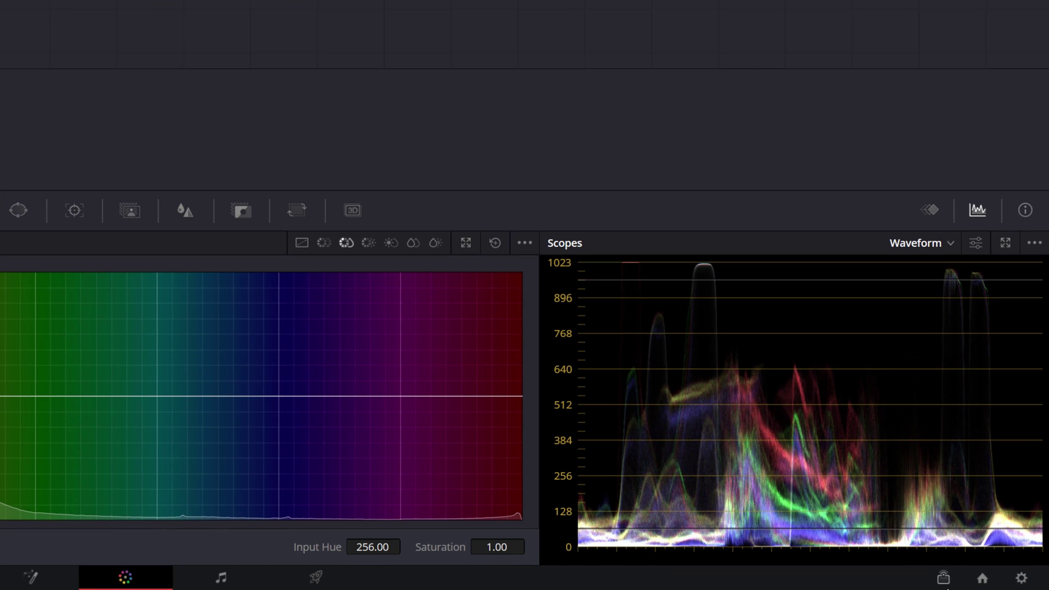
pyautogui.click(944, 577)
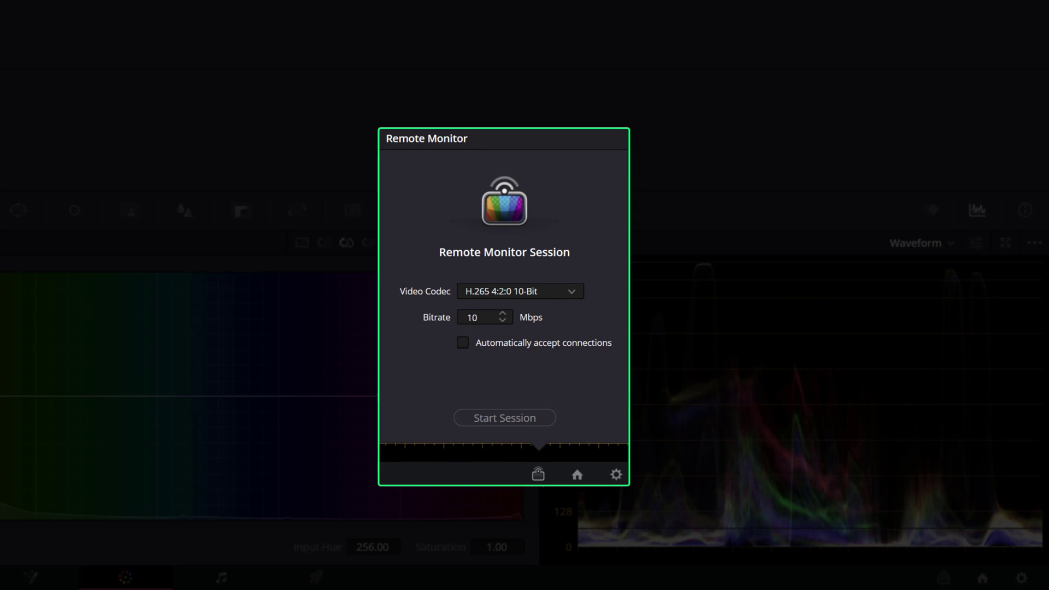
# Set the Remote Monitor video codec to H.265 4:2:0 10-Bit
pyautogui.click(572, 291)
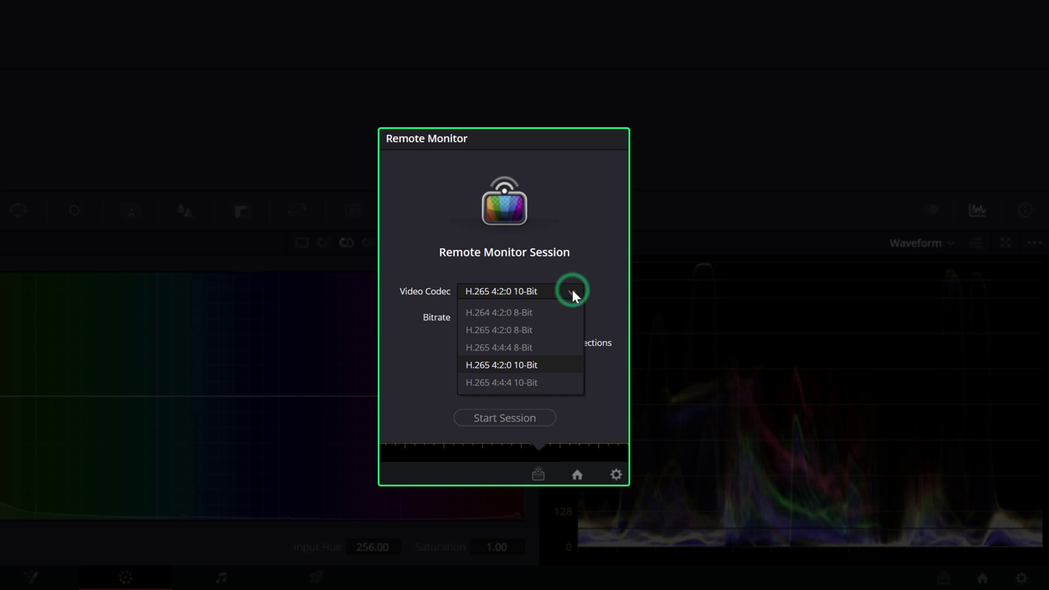
pyautogui.click(537, 310)
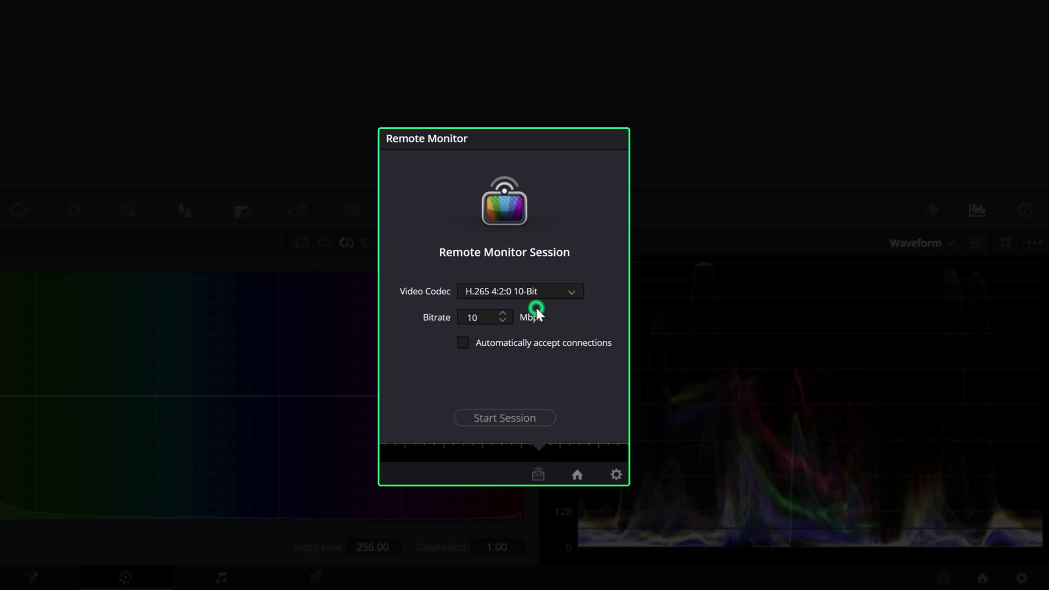
pyautogui.click(572, 295)
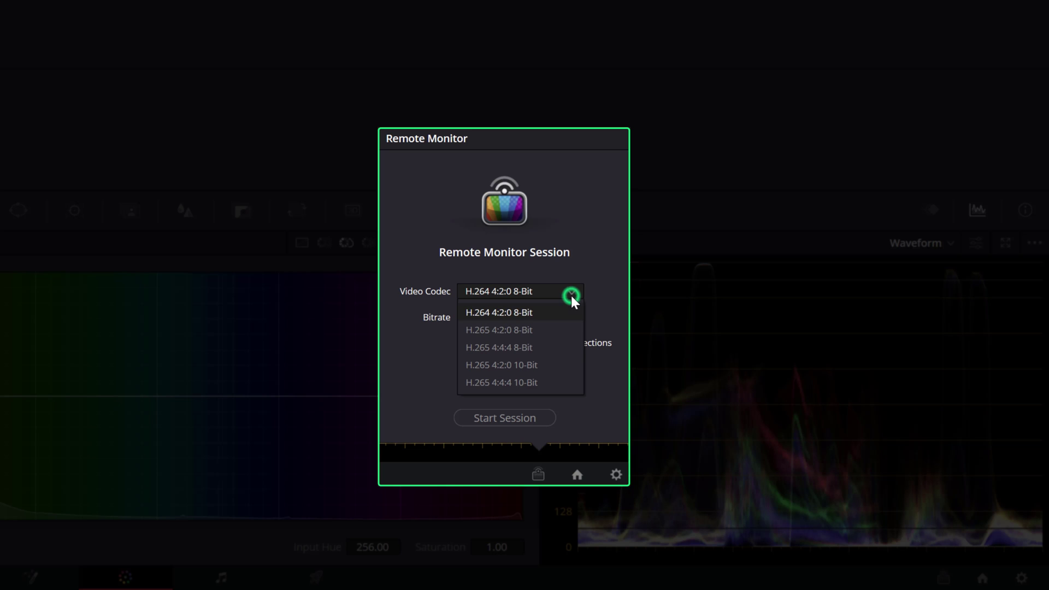
pyautogui.click(525, 367)
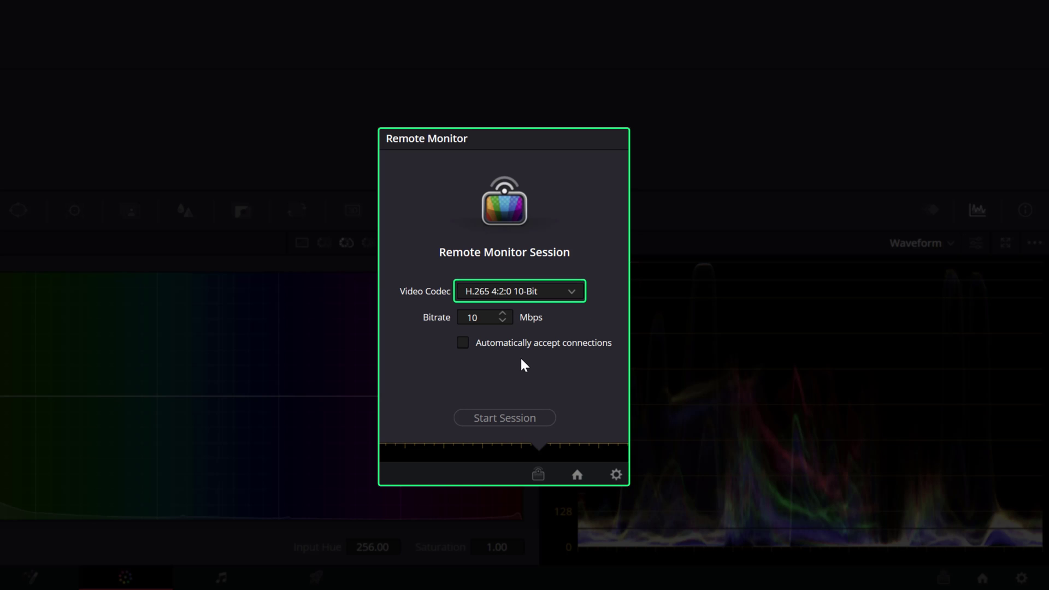
# Lower the streaming bitrate, toggle Automatically accept connections, and start the session
pyautogui.click(503, 322)
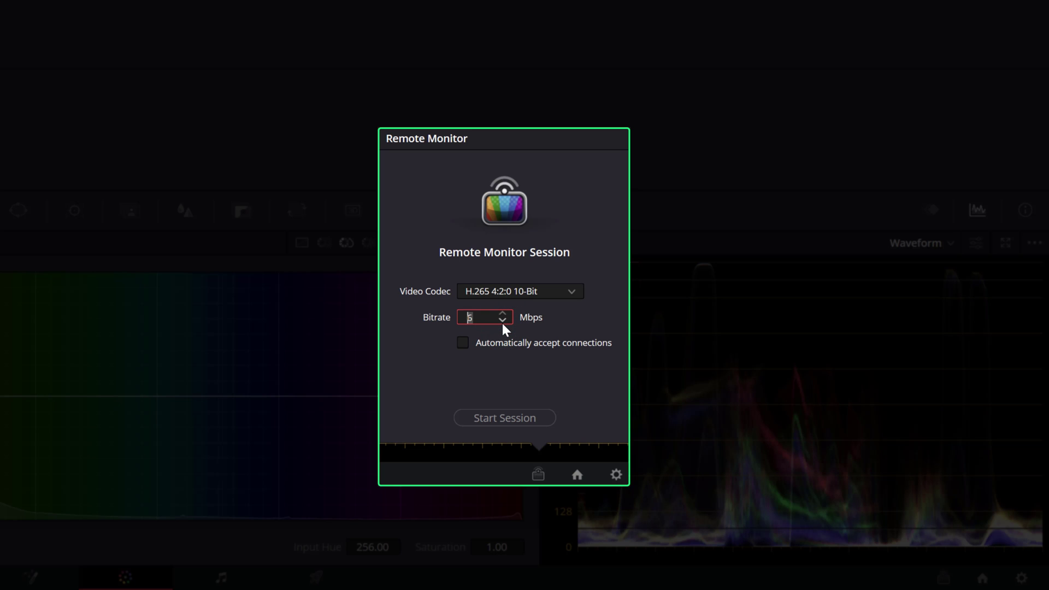
pyautogui.click(473, 345)
pyautogui.click(490, 420)
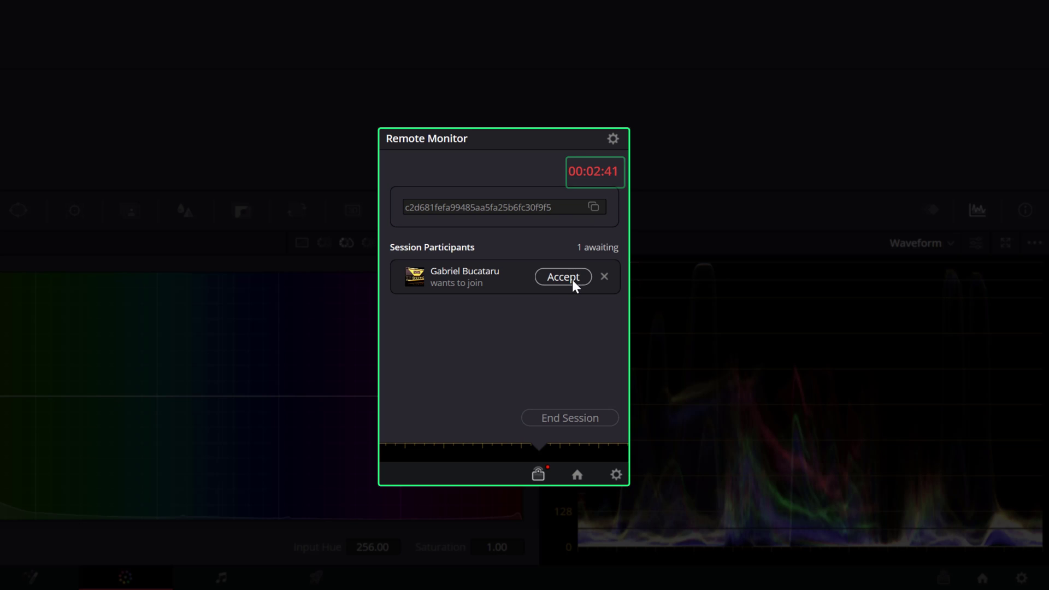
# Accept the waiting participant under Session Participants
pyautogui.click(574, 283)
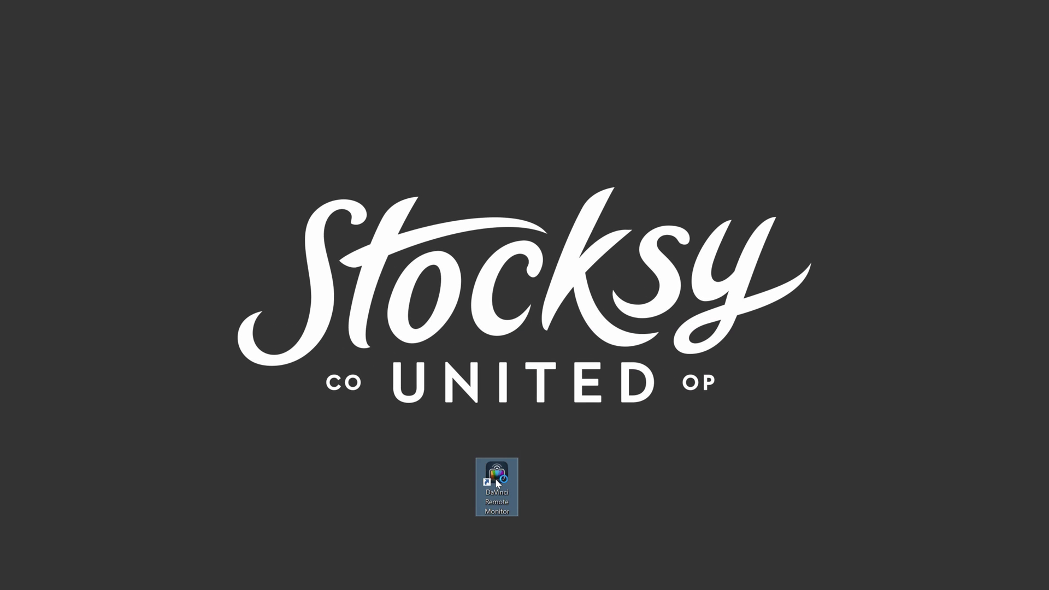
# Launch the DaVinci Remote Monitor desktop client from its icon
pyautogui.doubleClick(497, 476)
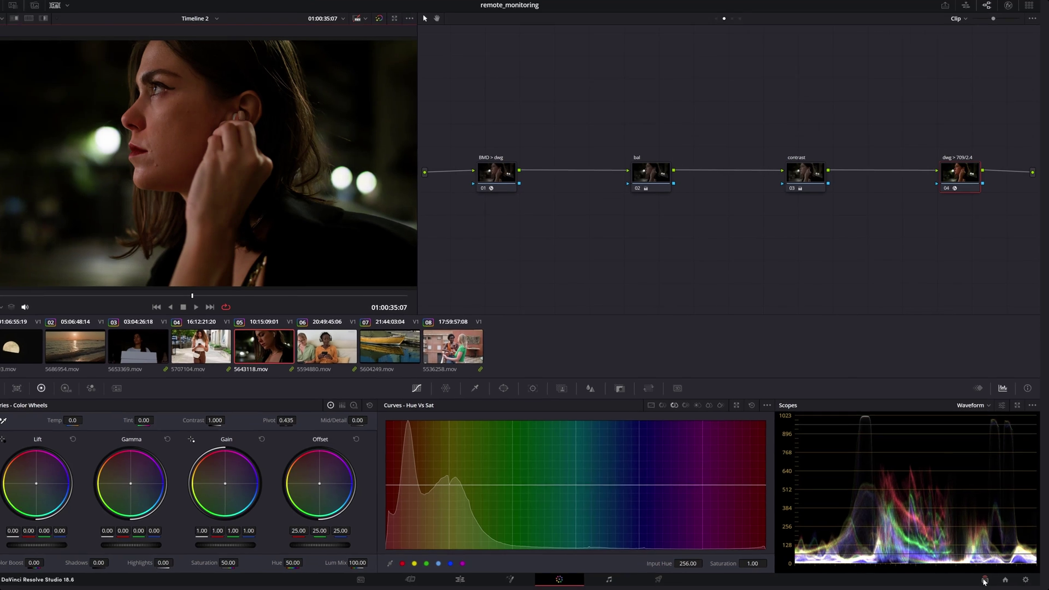
pyautogui.click(984, 580)
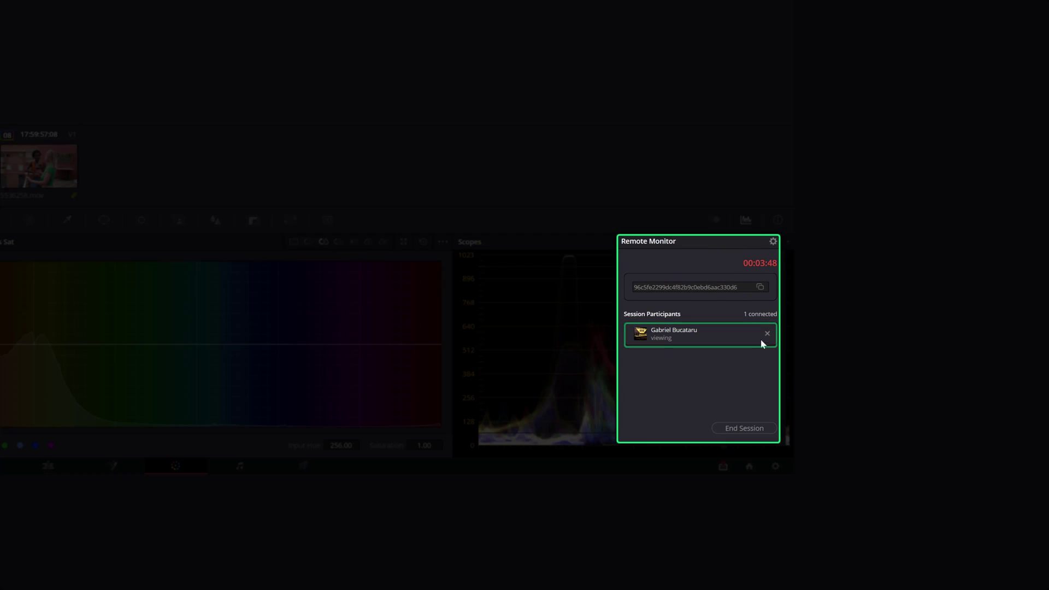
pyautogui.click(745, 430)
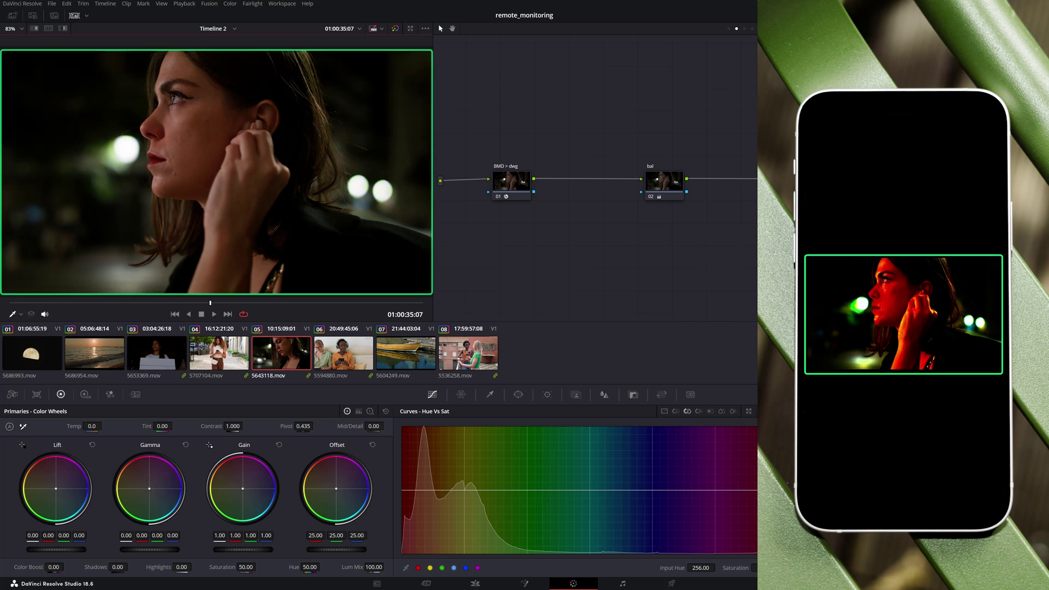
# In Project Settings Color Management, choose Rec.709 Gamma 2.4 as output color space and save
pyautogui.hotkey('shift', '9')
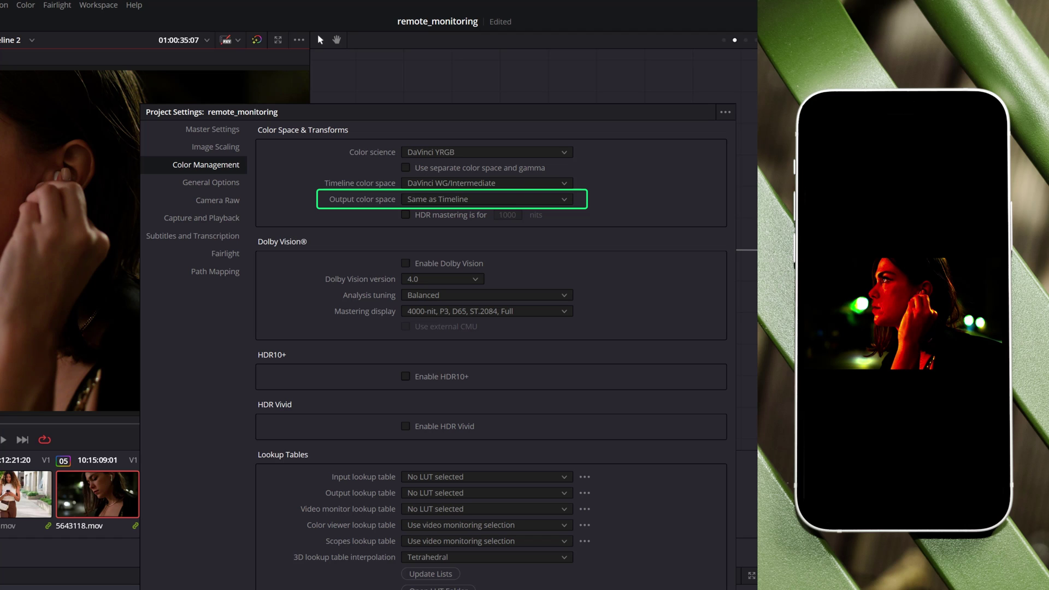
pyautogui.click(565, 200)
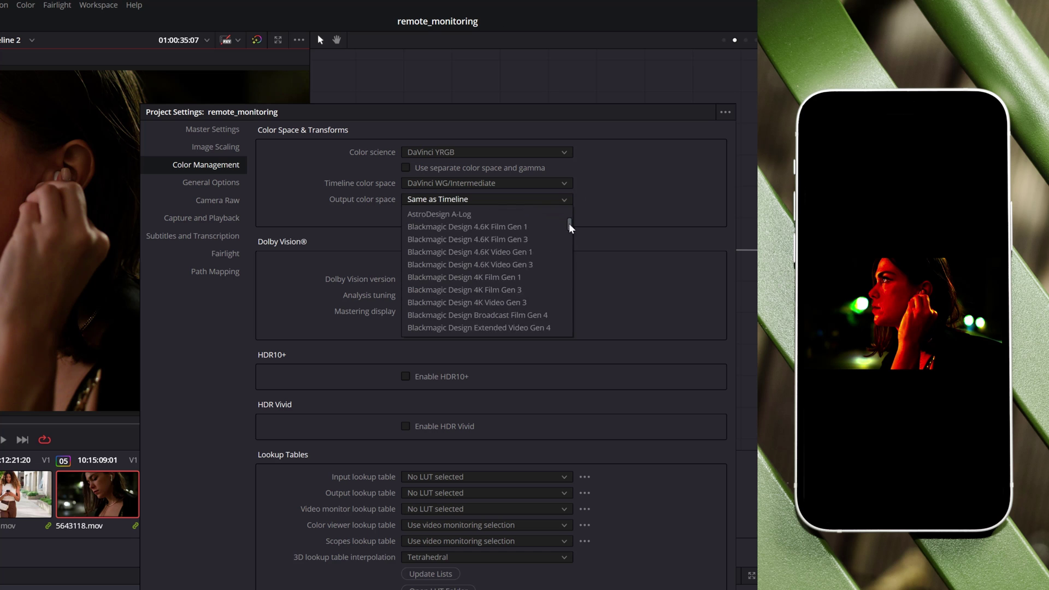
pyautogui.moveTo(569, 227); pyautogui.dragTo(573, 285)
pyautogui.click(488, 230)
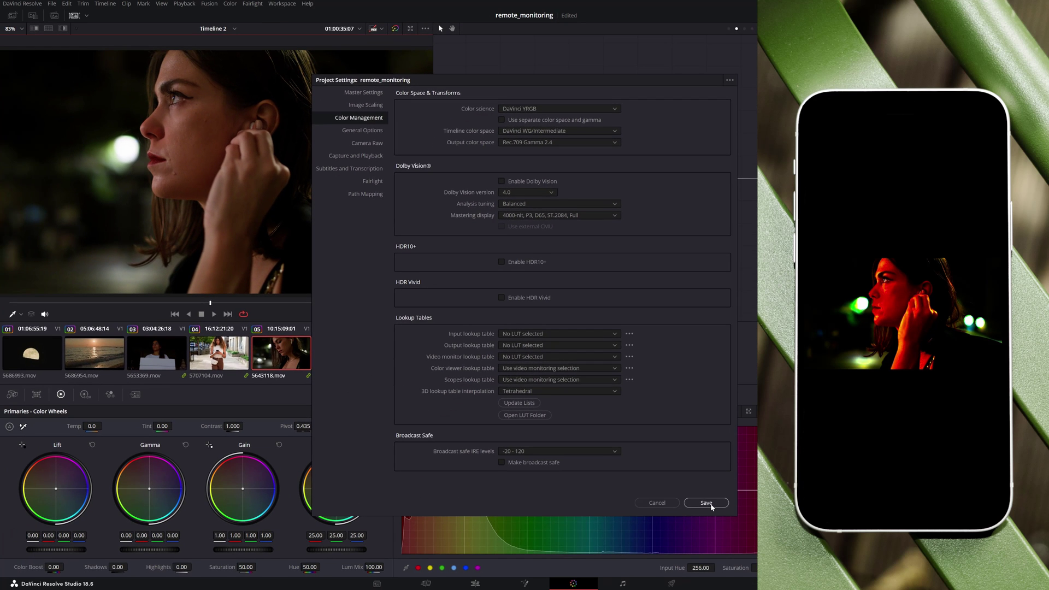
pyautogui.click(712, 508)
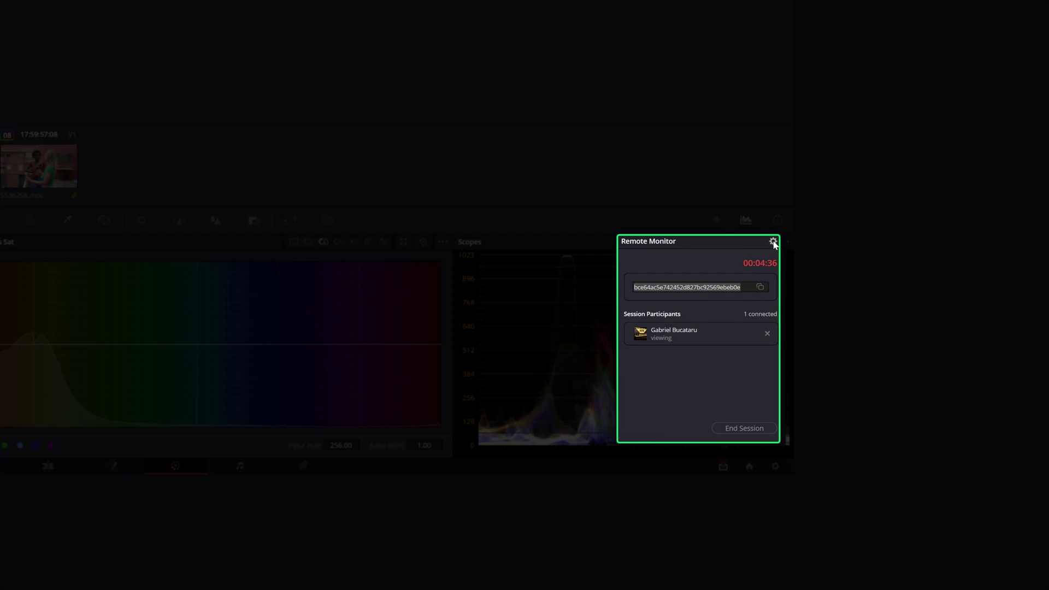
# In the running session's stream settings, change Bitrate to 6 Mbps and save
pyautogui.click(856, 296)
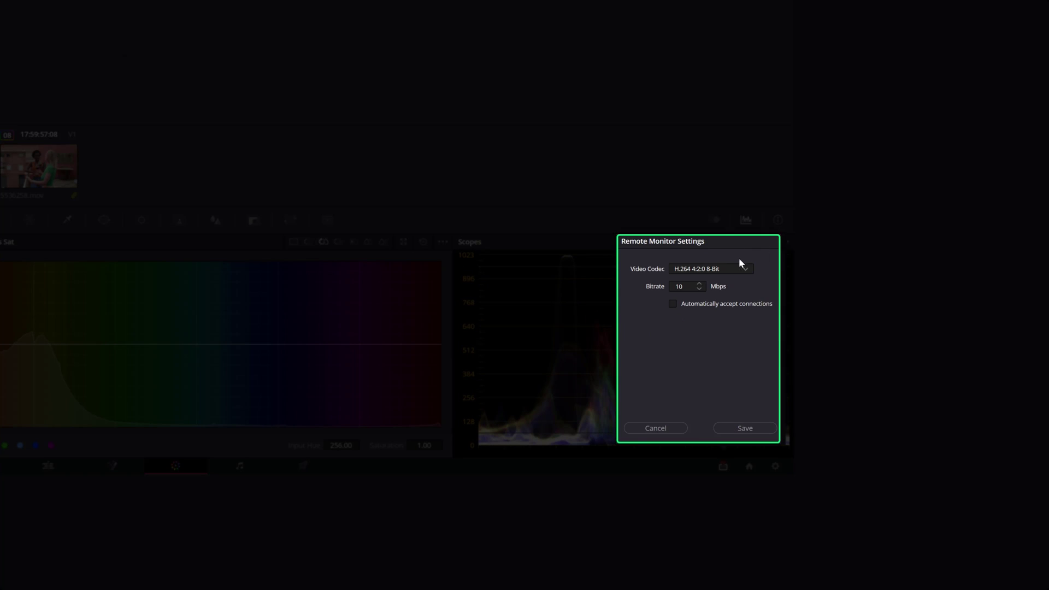
pyautogui.click(699, 289)
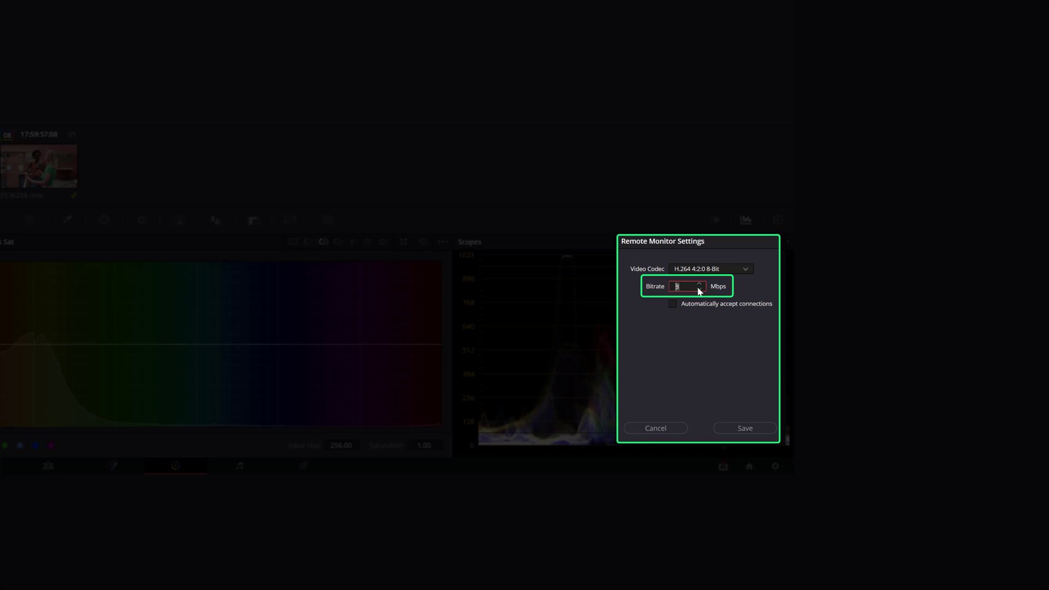
pyautogui.click(700, 289)
pyautogui.click(700, 289)
pyautogui.click(699, 289)
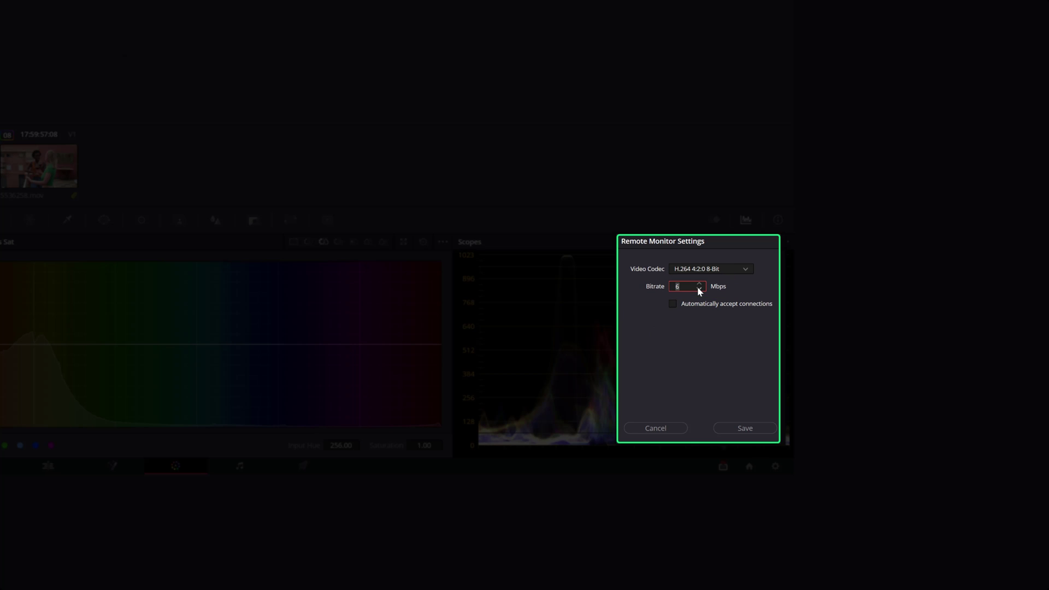
pyautogui.click(746, 428)
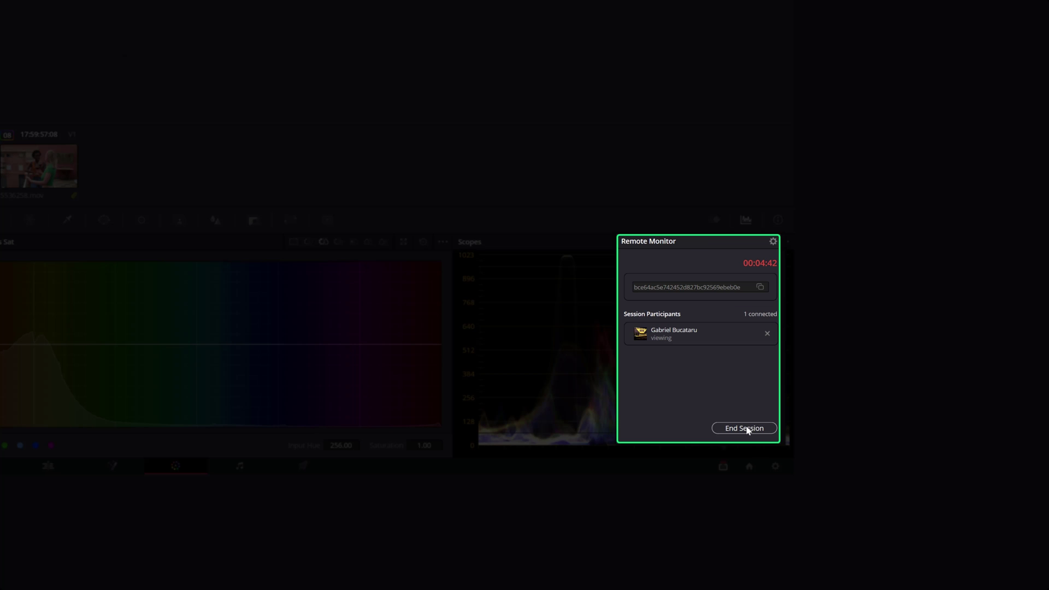